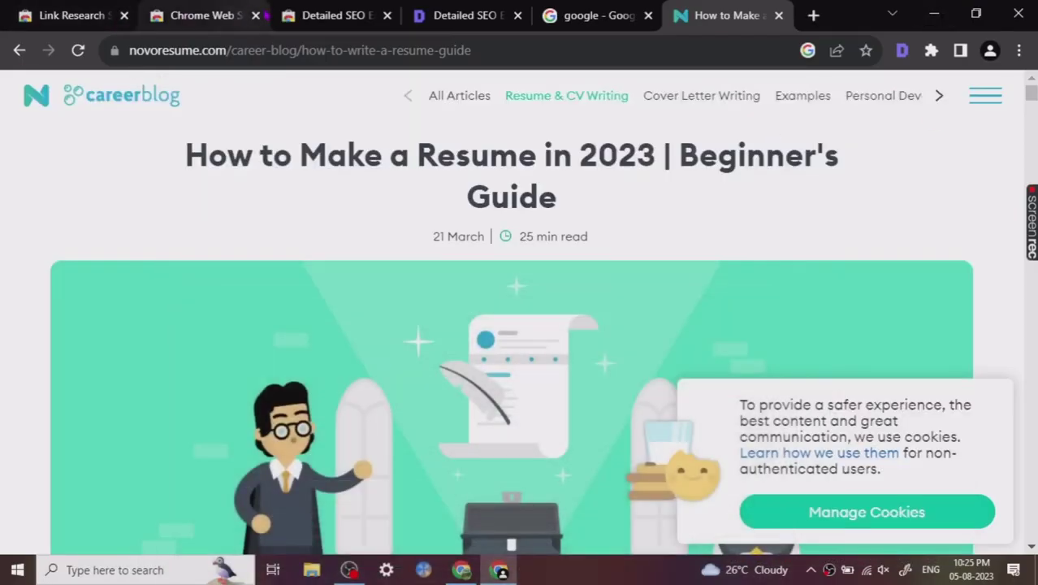
# - Look over the Detailed SEO Extension's Chrome Web Store listing and its detailed.com homepage
pyautogui.click(342, 10)
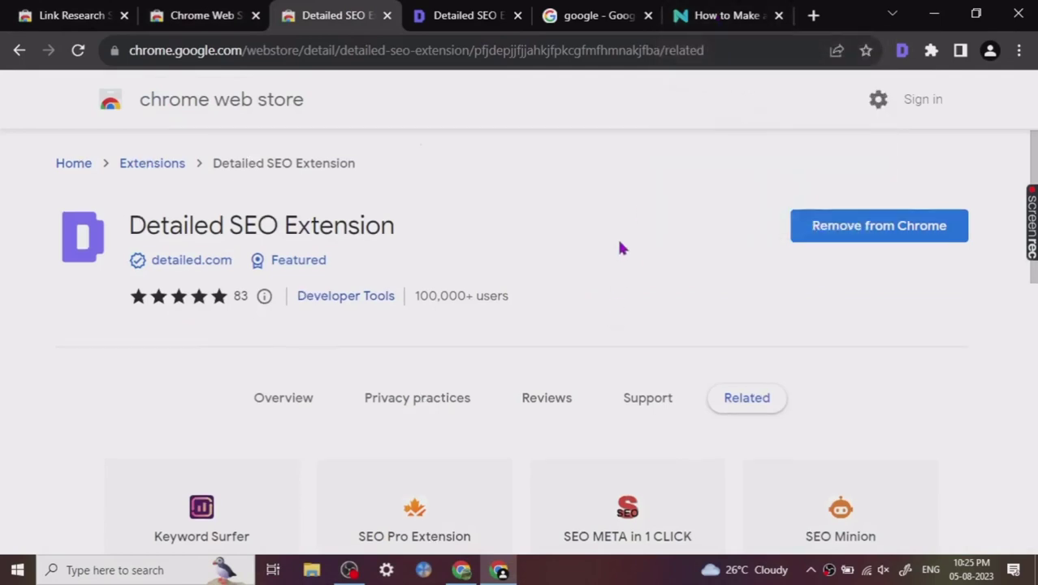
pyautogui.scroll(-1, 619, 247)
pyautogui.scroll(1, 619, 248)
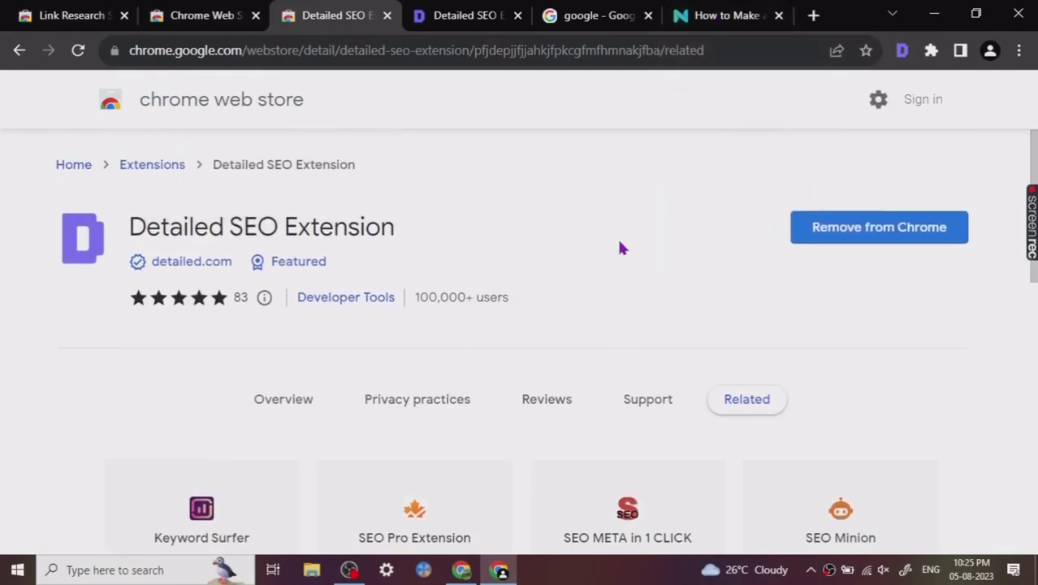
pyautogui.click(719, 15)
pyautogui.click(463, 15)
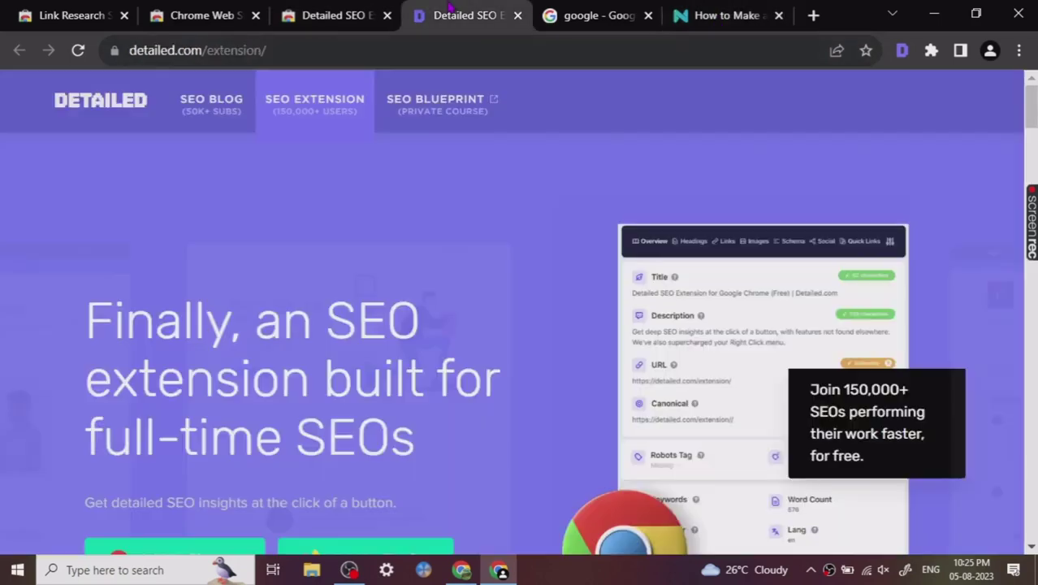
pyautogui.click(325, 15)
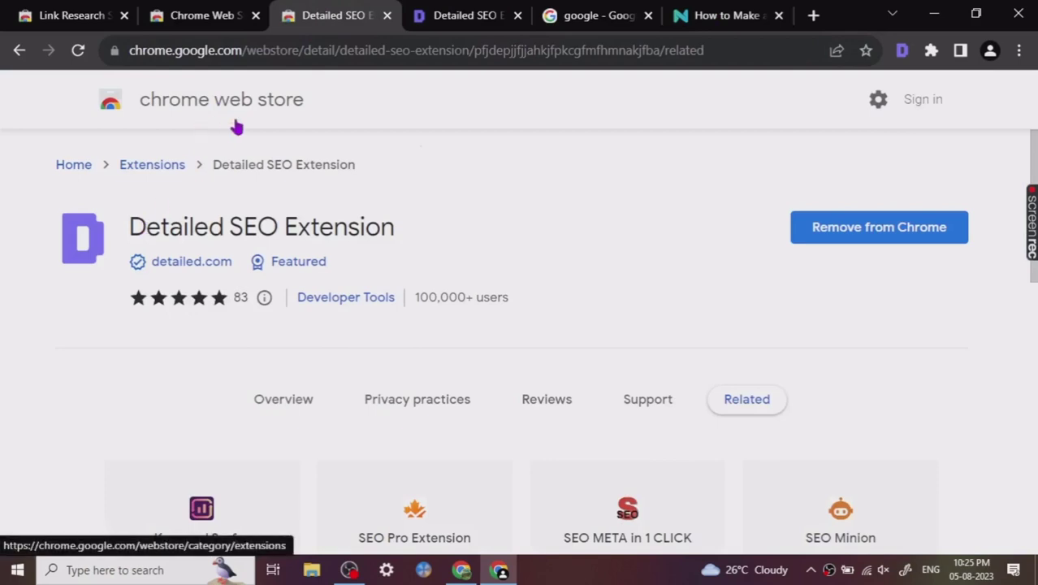
pyautogui.tripleClick(153, 221)
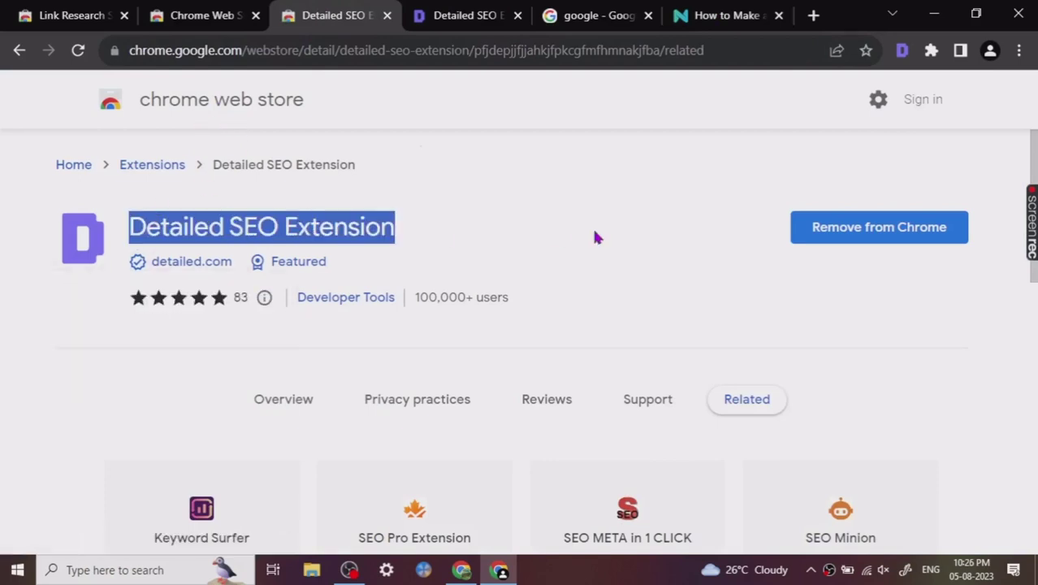
pyautogui.click(490, 223)
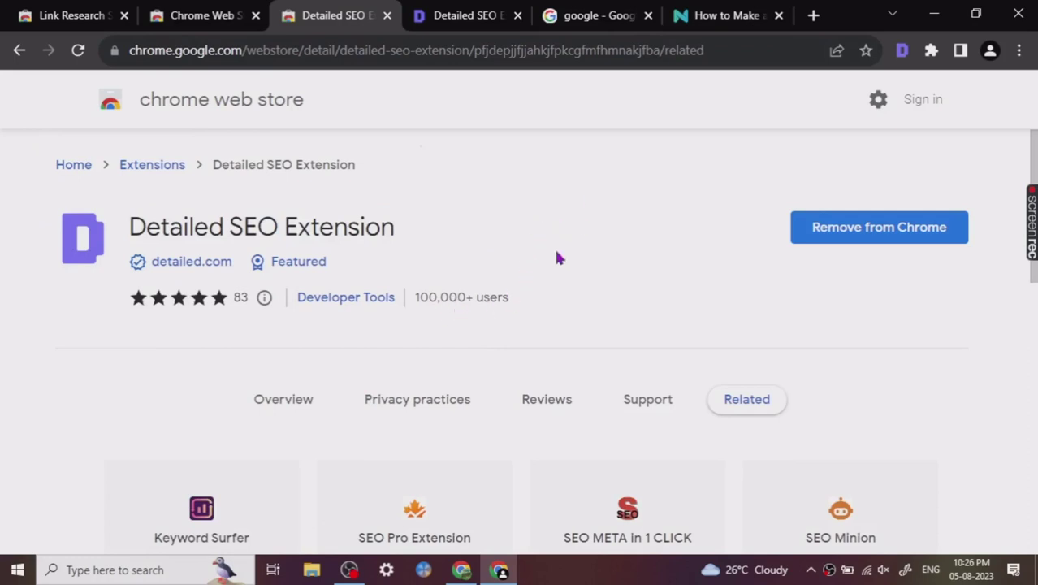
# - Run Detailed SEO on the resume-guide article to show its title, description, URL and canonical
pyautogui.click(719, 10)
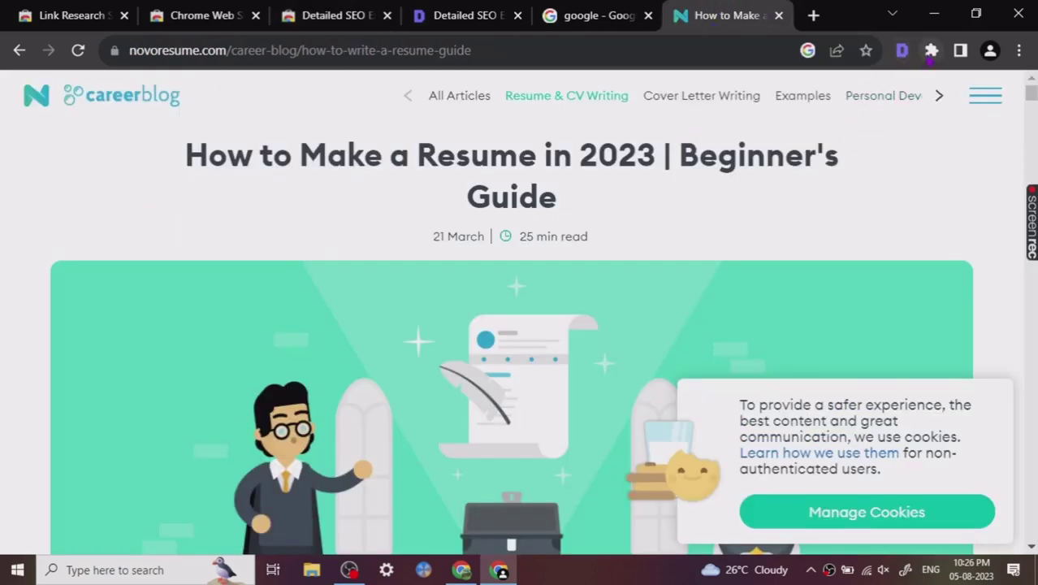
pyautogui.click(931, 52)
pyautogui.click(931, 54)
pyautogui.click(903, 52)
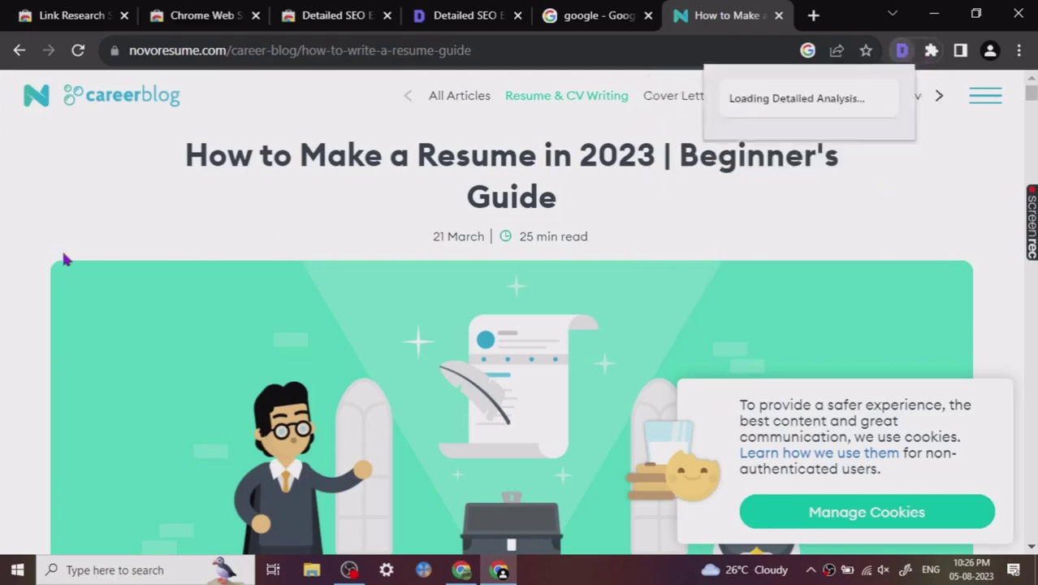
pyautogui.click(64, 234)
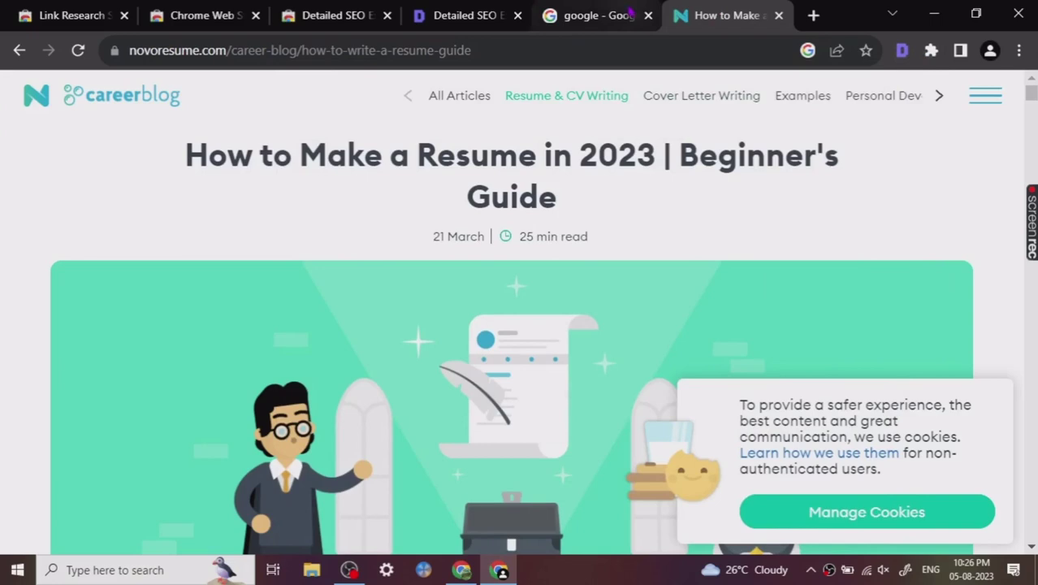
pyautogui.scroll(-4, 128, 227)
pyautogui.scroll(2, 127, 242)
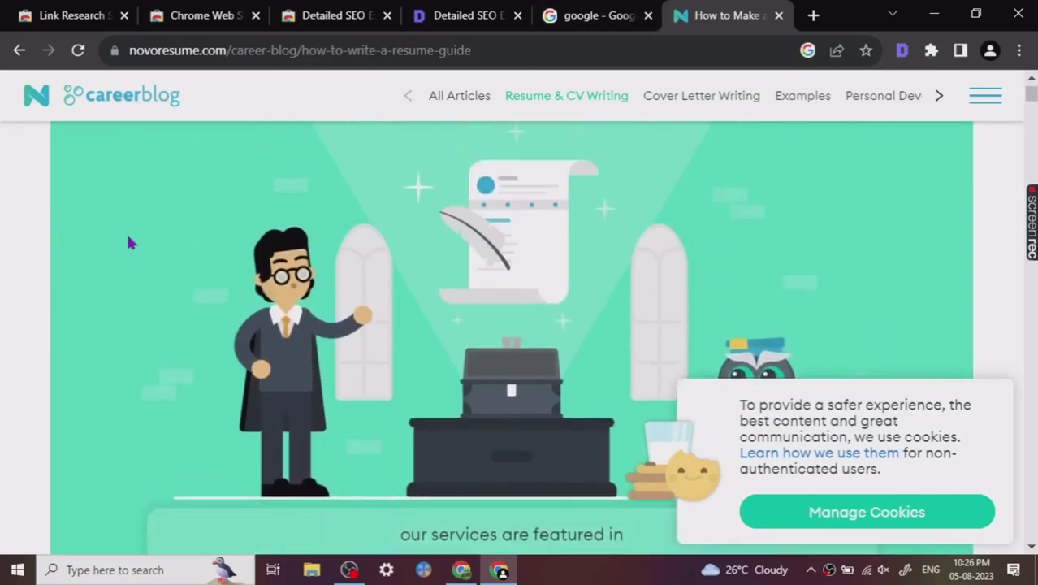
pyautogui.scroll(-10, 130, 242)
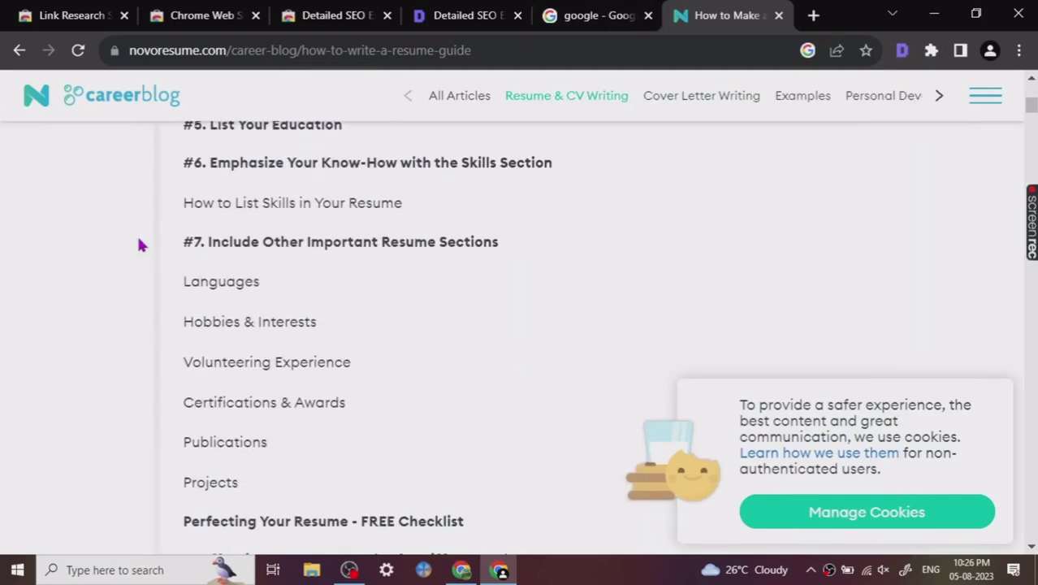
pyautogui.scroll(10, 201, 288)
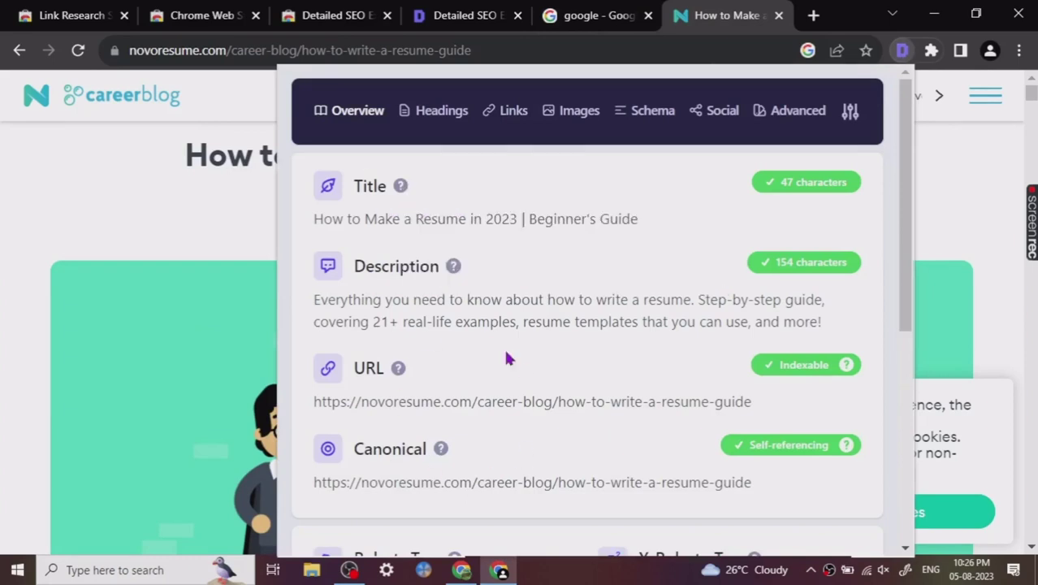
pyautogui.scroll(-2, 492, 340)
pyautogui.scroll(2, 494, 342)
pyautogui.scroll(-1, 561, 422)
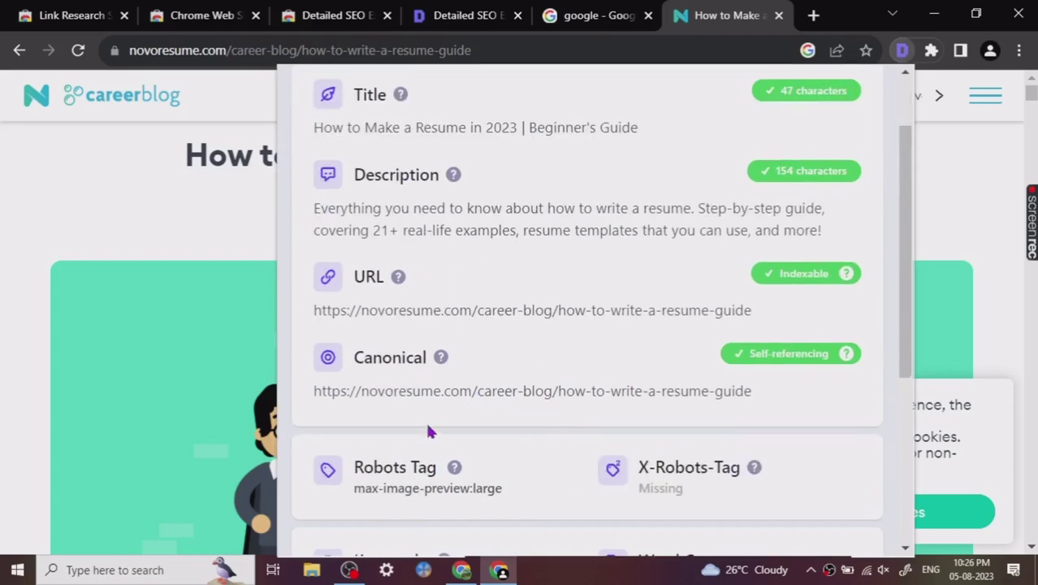
pyautogui.scroll(-3, 426, 423)
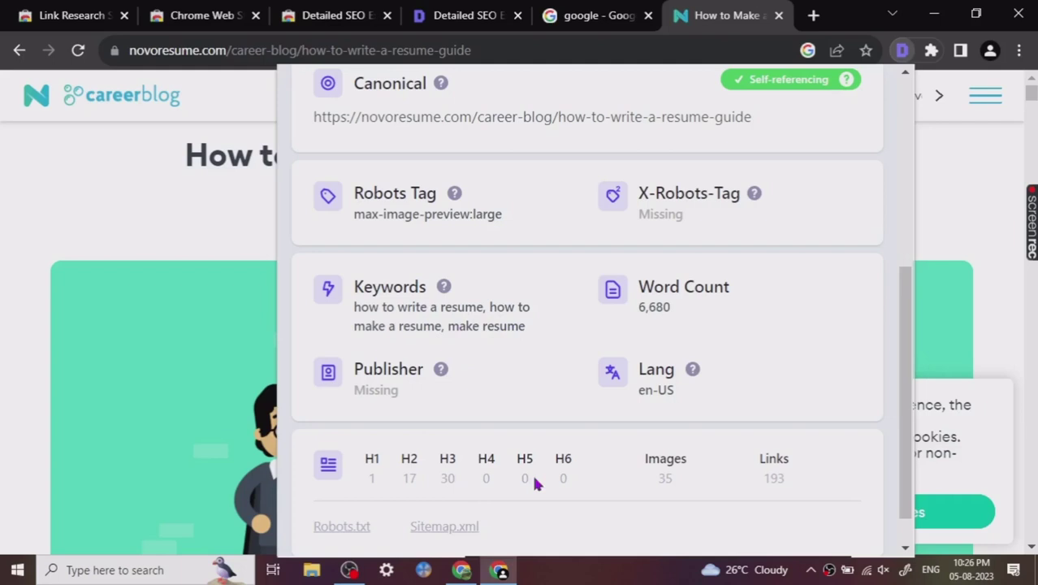
pyautogui.scroll(-1, 609, 468)
pyautogui.scroll(5, 597, 458)
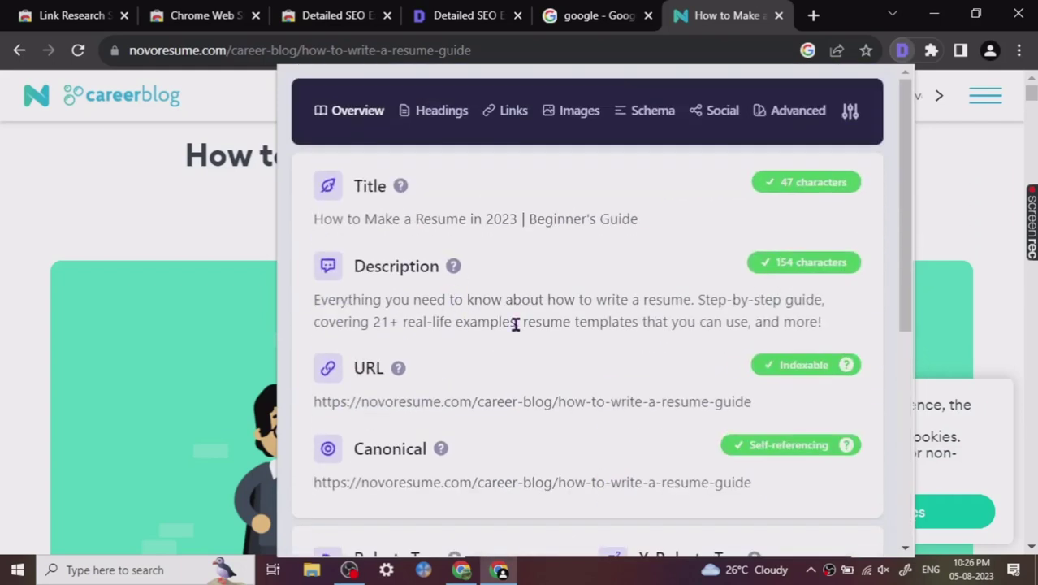
pyautogui.scroll(-2, 515, 325)
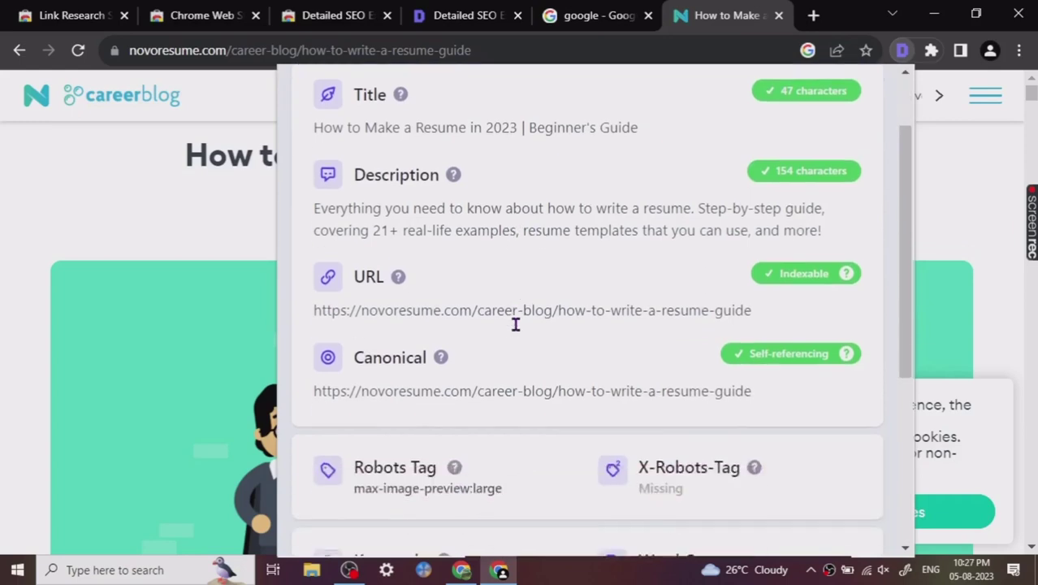
pyautogui.scroll(-7, 524, 455)
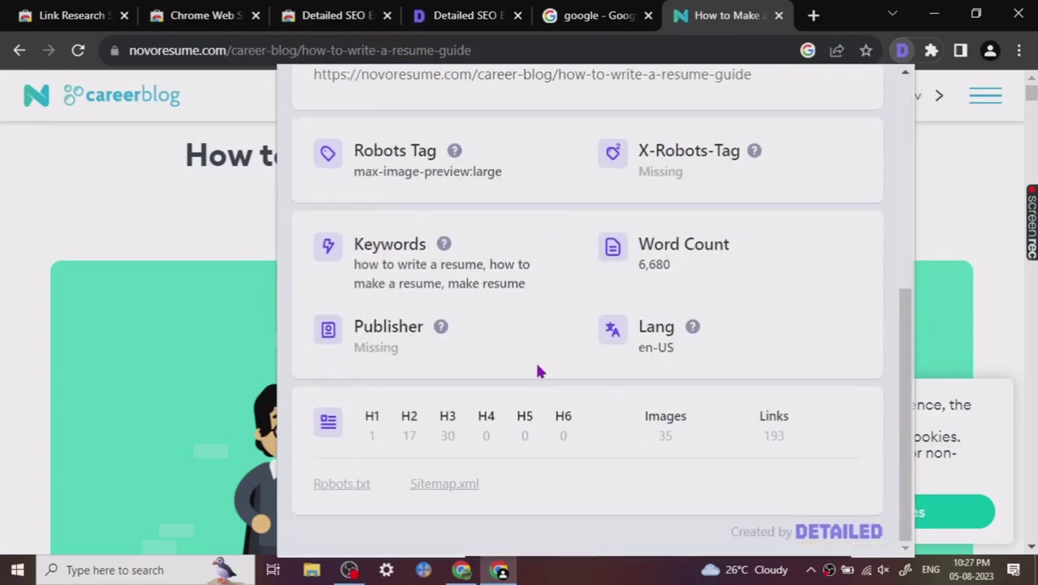
pyautogui.scroll(9, 578, 393)
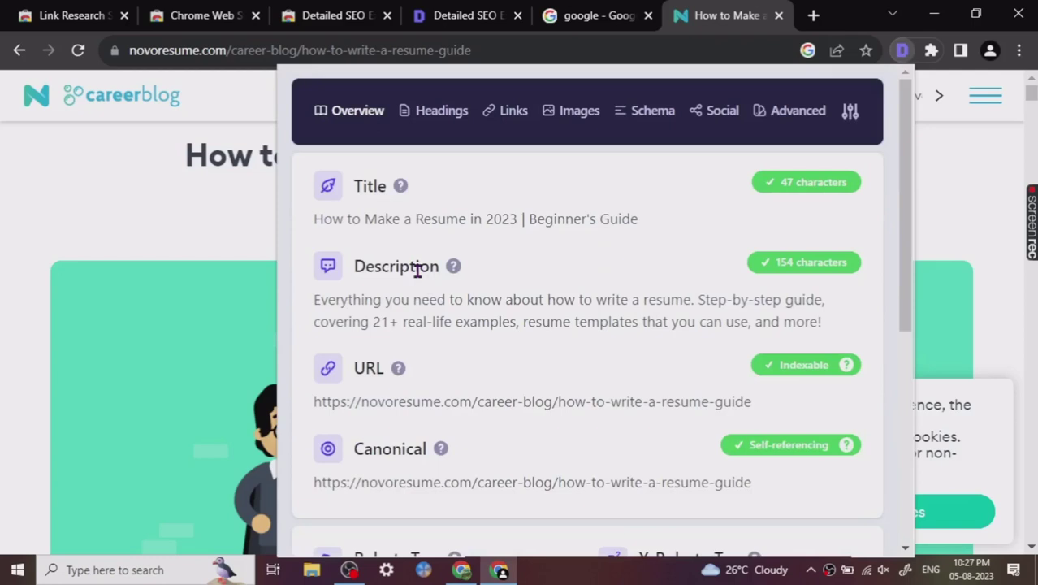
pyautogui.scroll(-3, 612, 391)
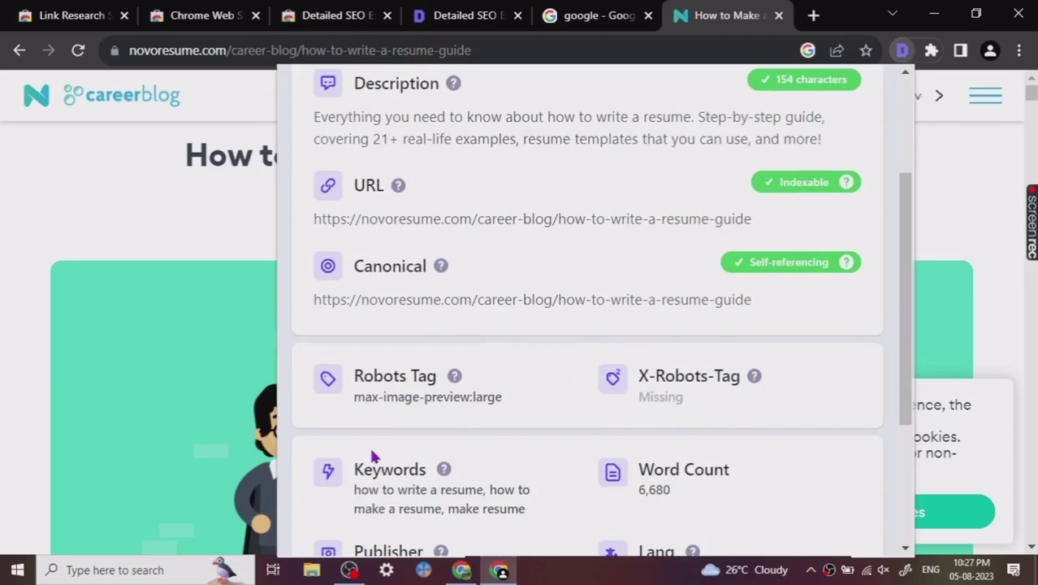
pyautogui.scroll(-1, 528, 423)
pyautogui.scroll(4, 528, 423)
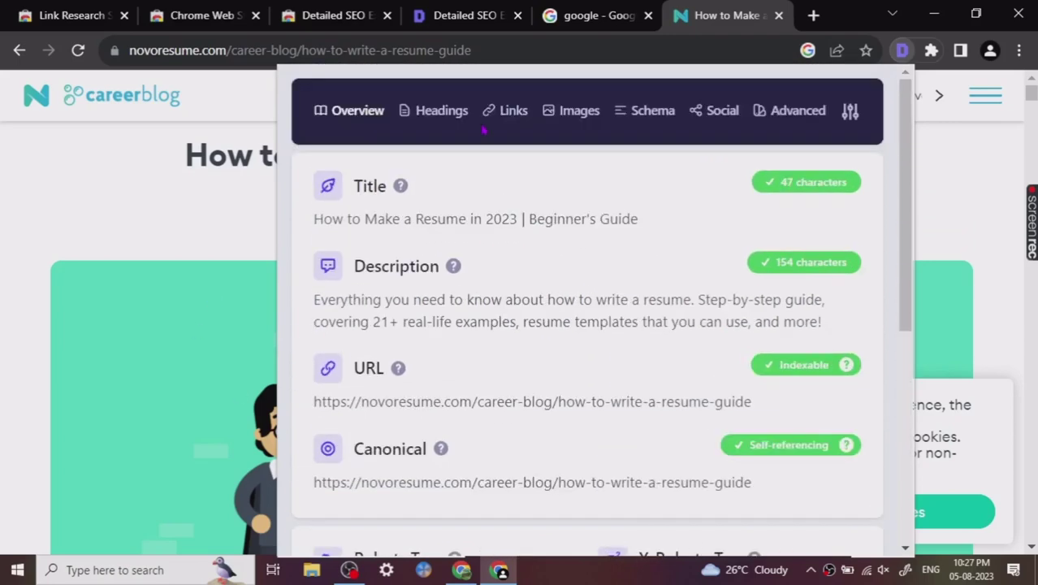
pyautogui.click(411, 120)
pyautogui.click(350, 112)
pyautogui.scroll(-1, 495, 325)
pyautogui.scroll(-2, 499, 356)
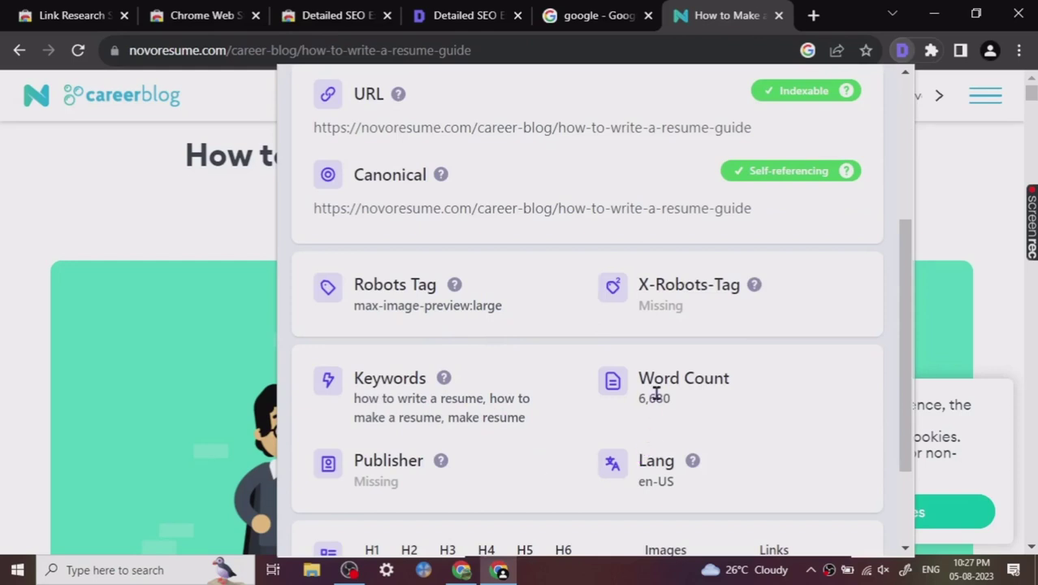
pyautogui.scroll(-2, 508, 395)
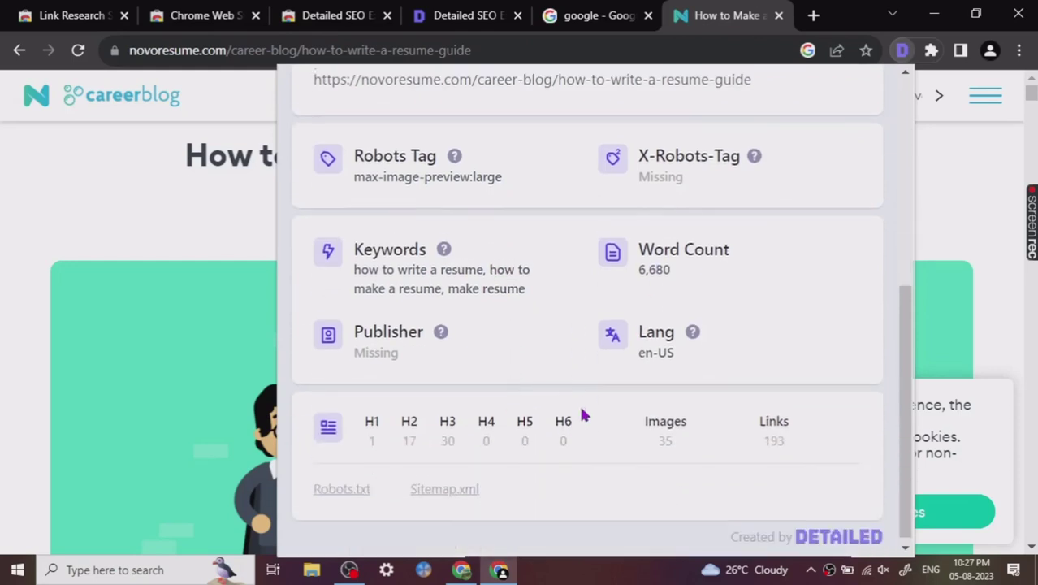
pyautogui.scroll(5, 583, 414)
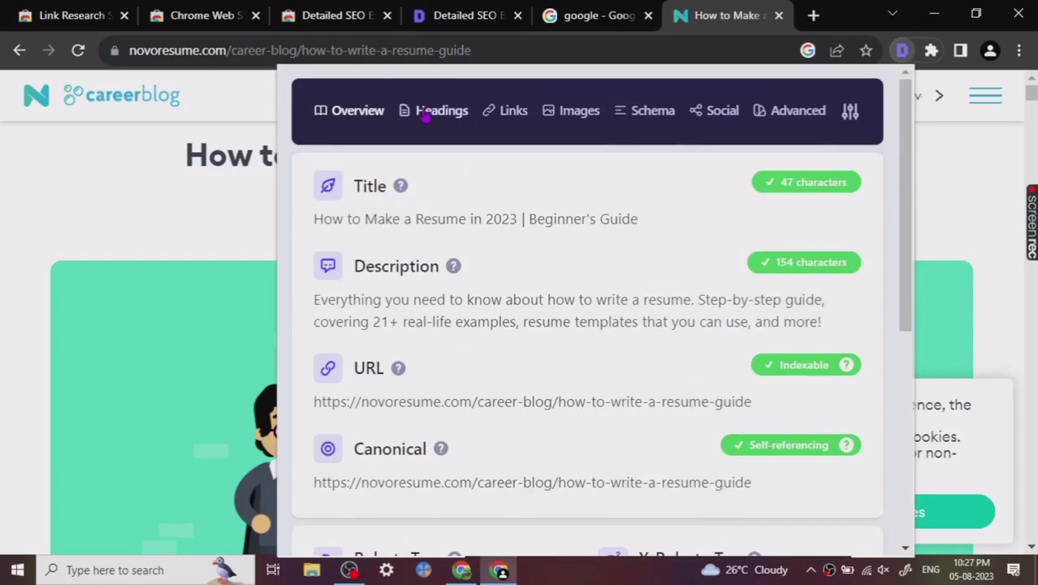
# - List the resume guide's headings and scroll through its H1, H2 and H3 outline
pyautogui.click(426, 114)
pyautogui.scroll(-10, 515, 305)
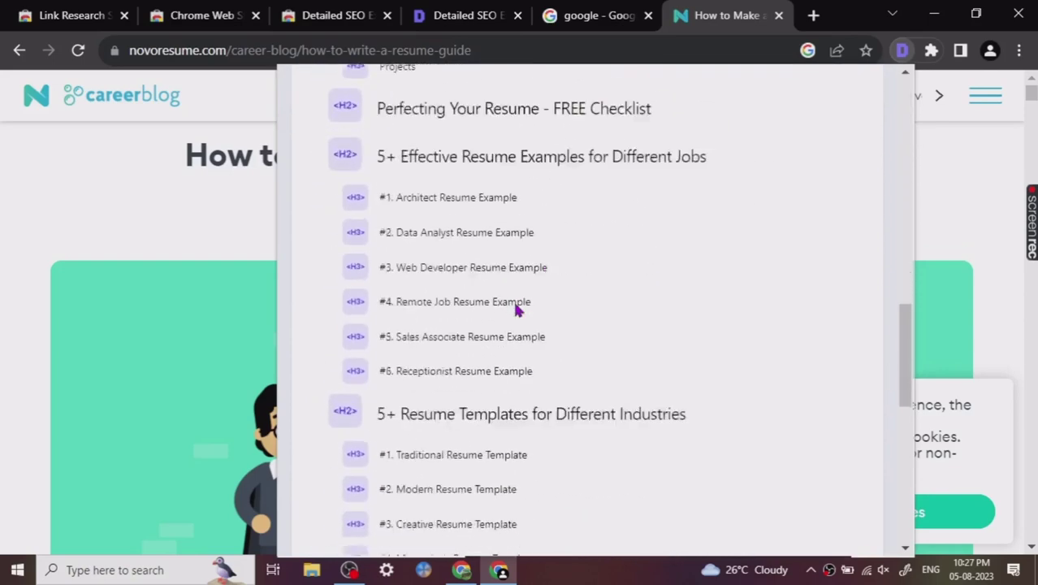
pyautogui.scroll(-5, 514, 306)
pyautogui.scroll(10, 515, 305)
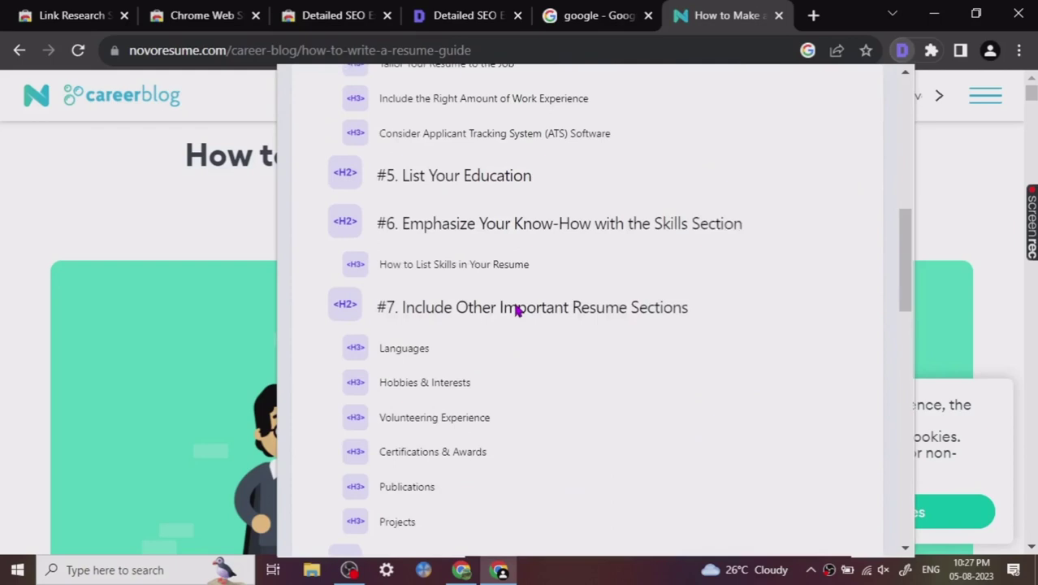
pyautogui.scroll(10, 517, 309)
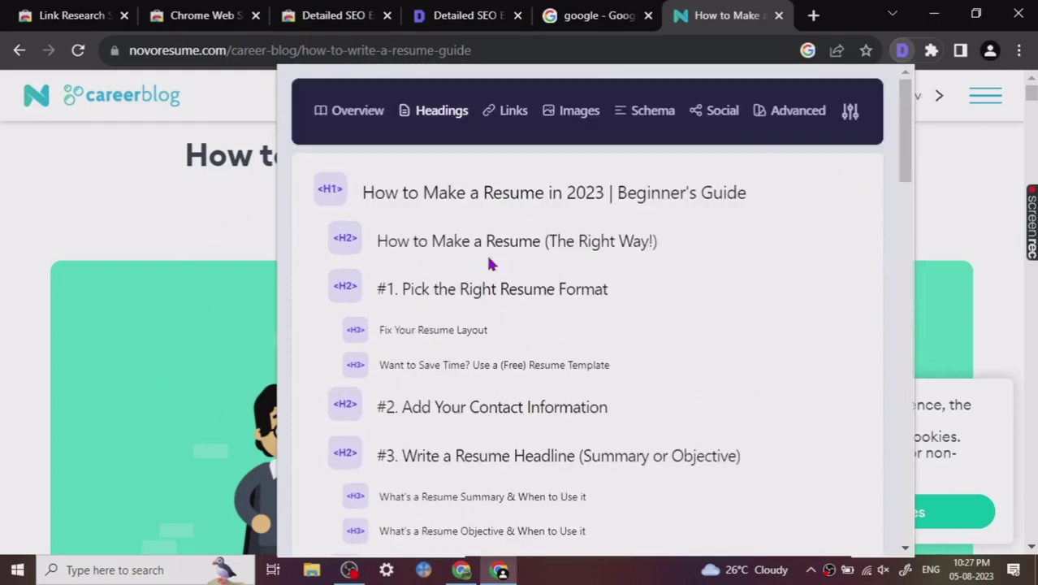
pyautogui.click(509, 118)
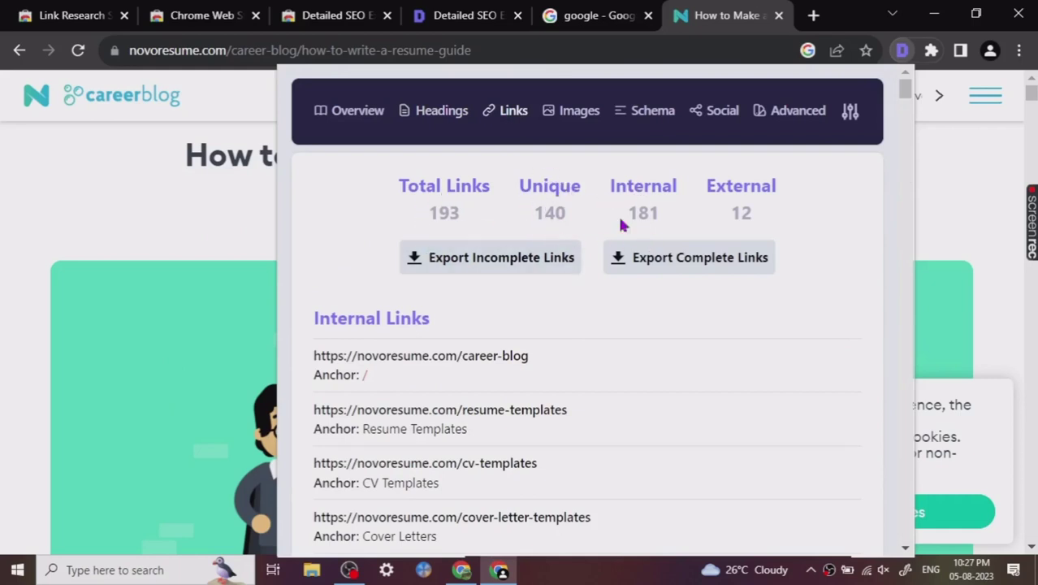
pyautogui.scroll(-12, 601, 357)
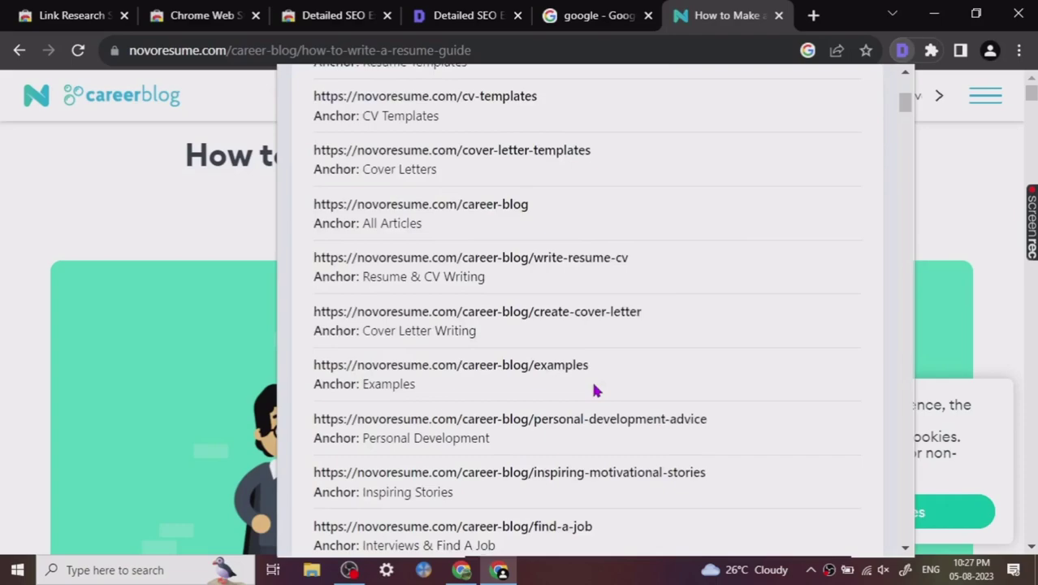
pyautogui.scroll(-20, 596, 390)
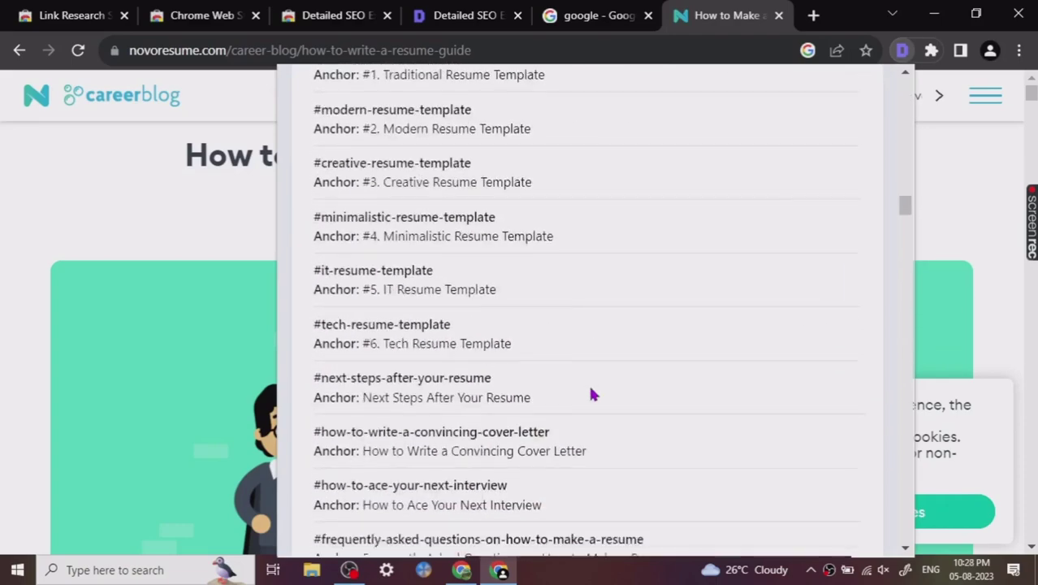
pyautogui.scroll(20, 591, 393)
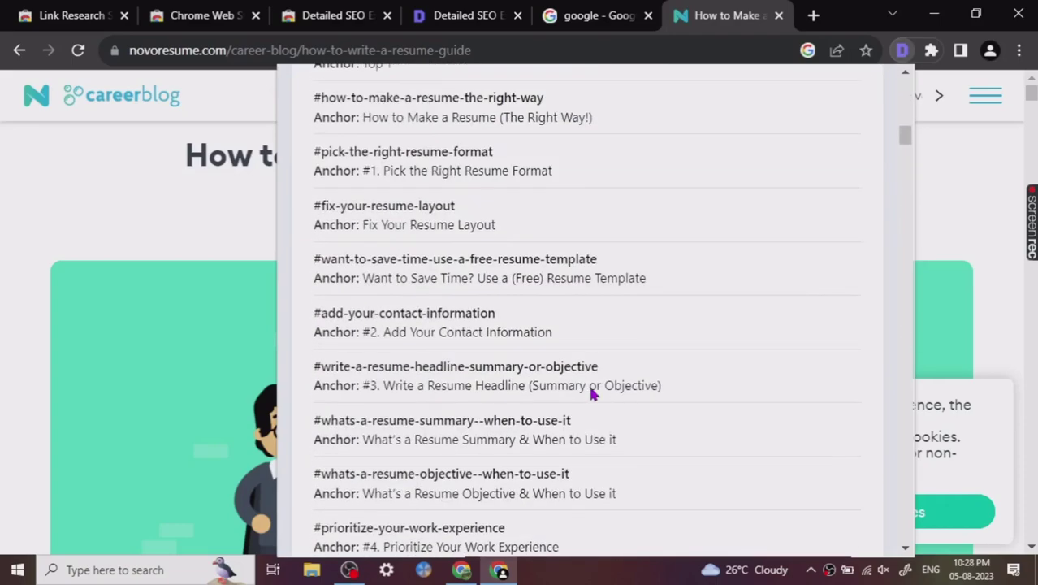
pyautogui.scroll(15, 591, 393)
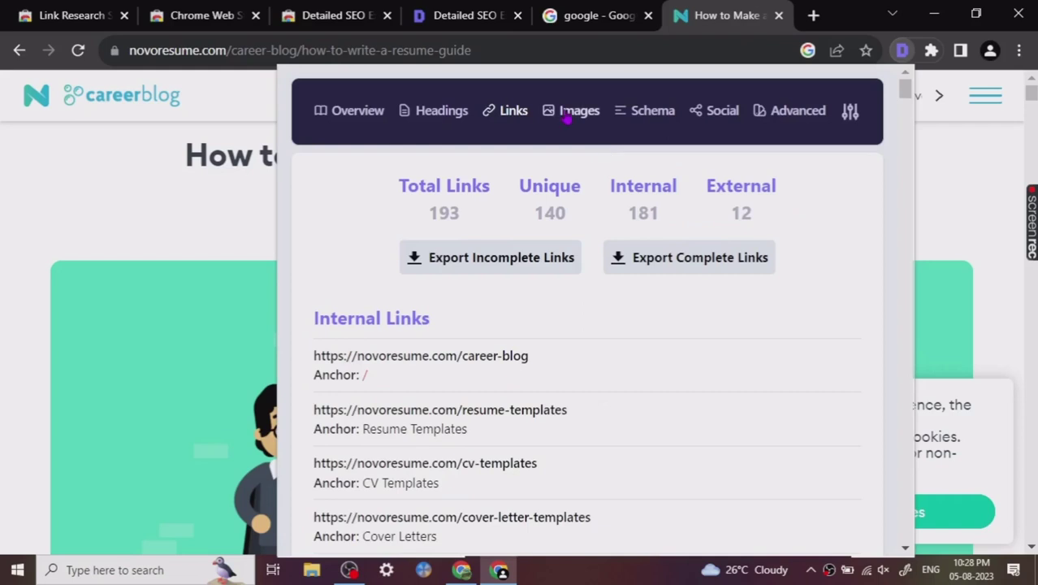
# - Check the image report, then export the article's schema as a 14.1 KB SCHEMA.json file
pyautogui.click(587, 110)
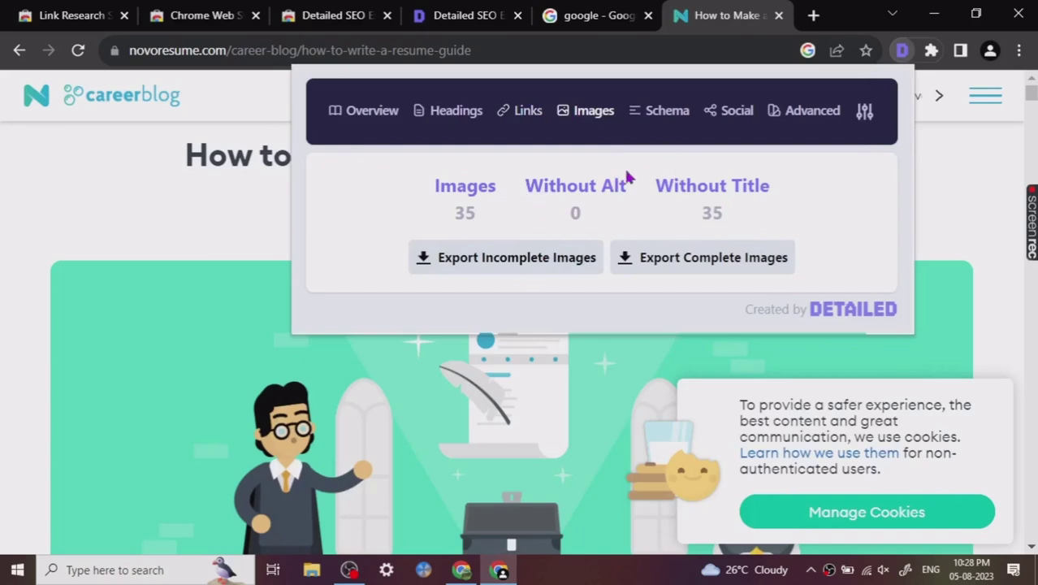
pyautogui.click(667, 114)
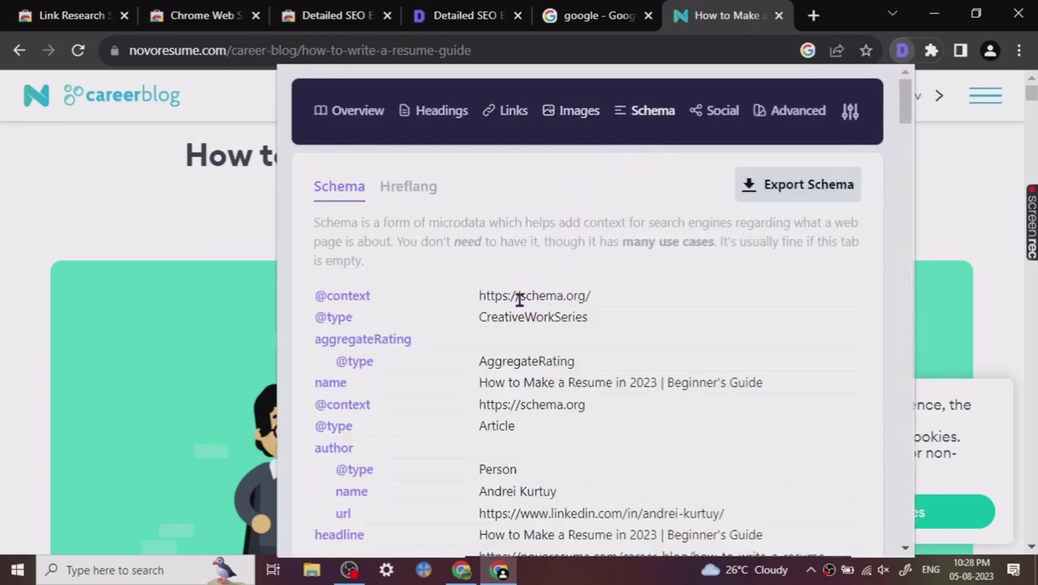
pyautogui.scroll(-2, 487, 307)
pyautogui.scroll(2, 455, 307)
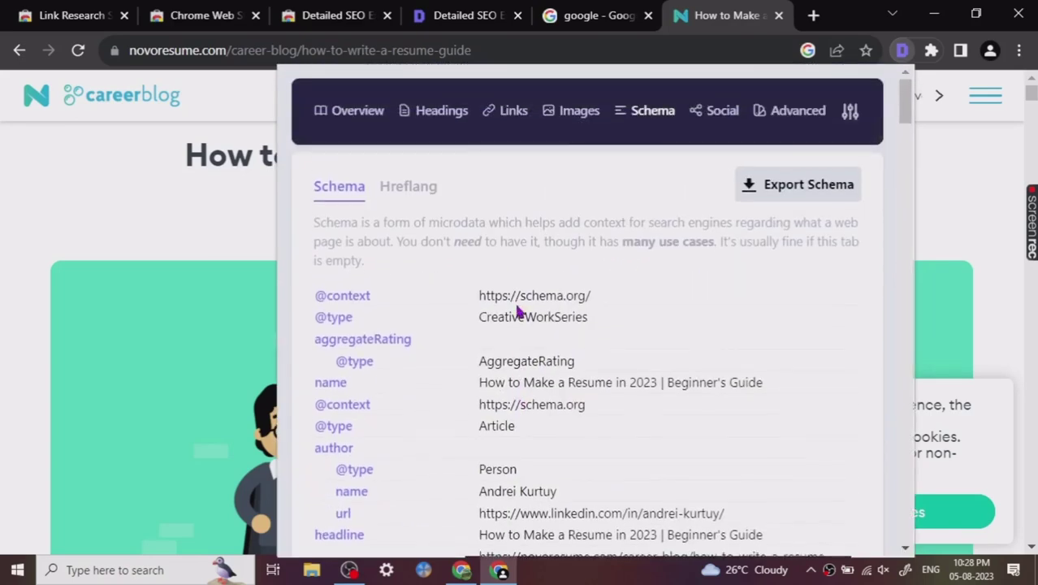
pyautogui.click(763, 186)
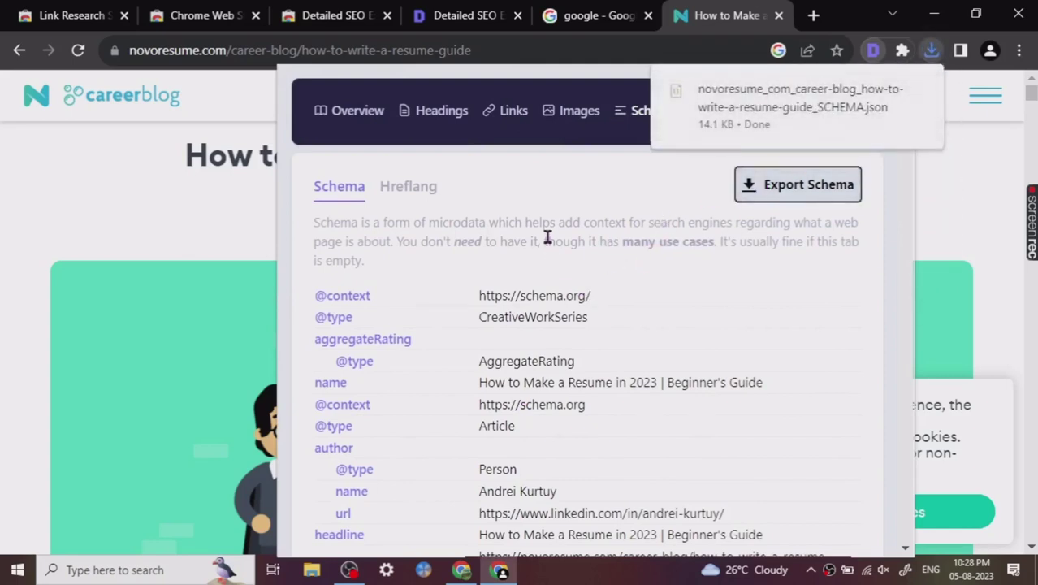
pyautogui.scroll(-15, 635, 333)
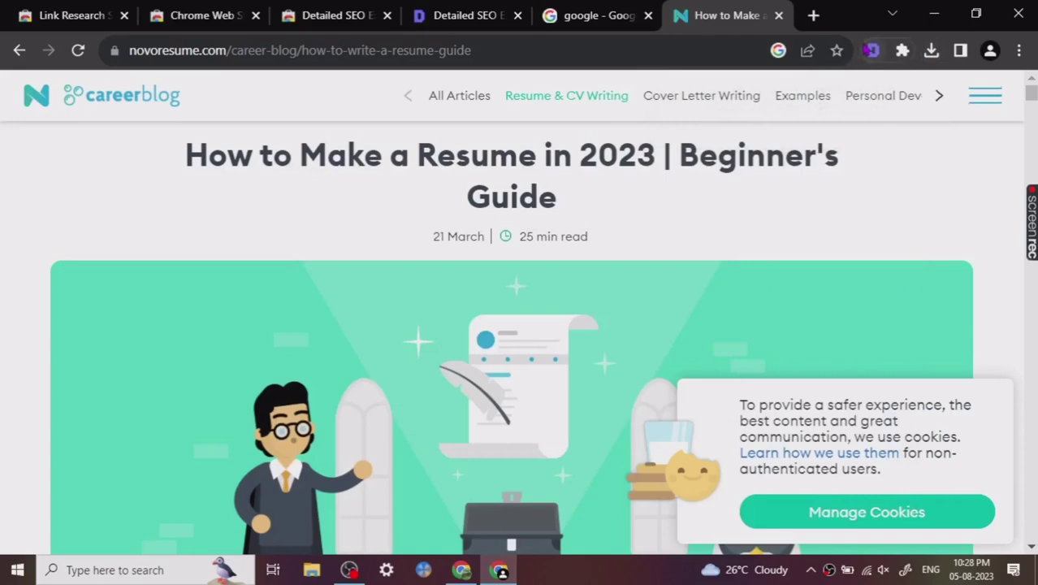
# - Reopen the article's SEO analysis and scroll through its schema data
pyautogui.click(872, 50)
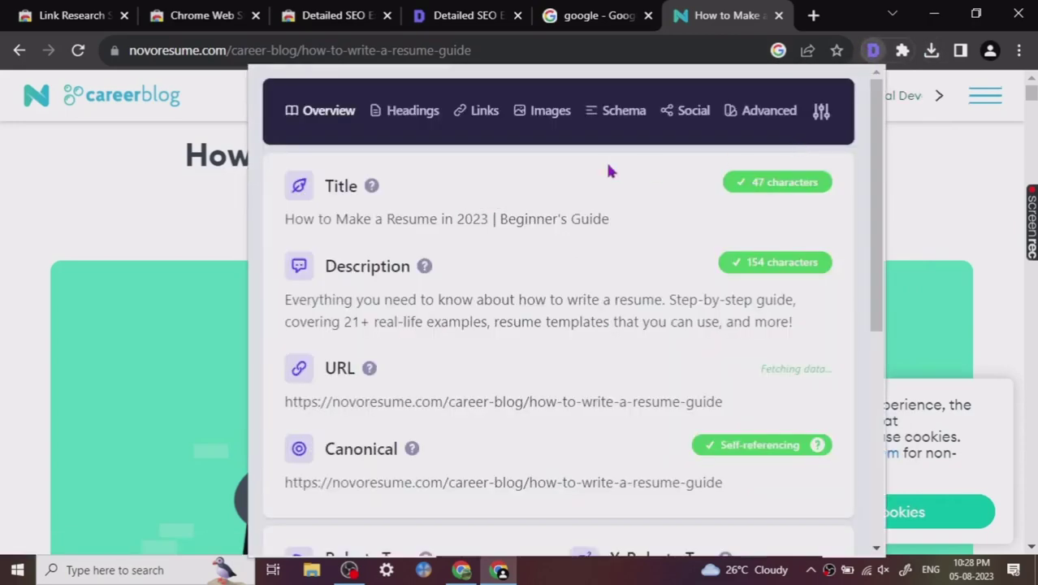
pyautogui.click(627, 123)
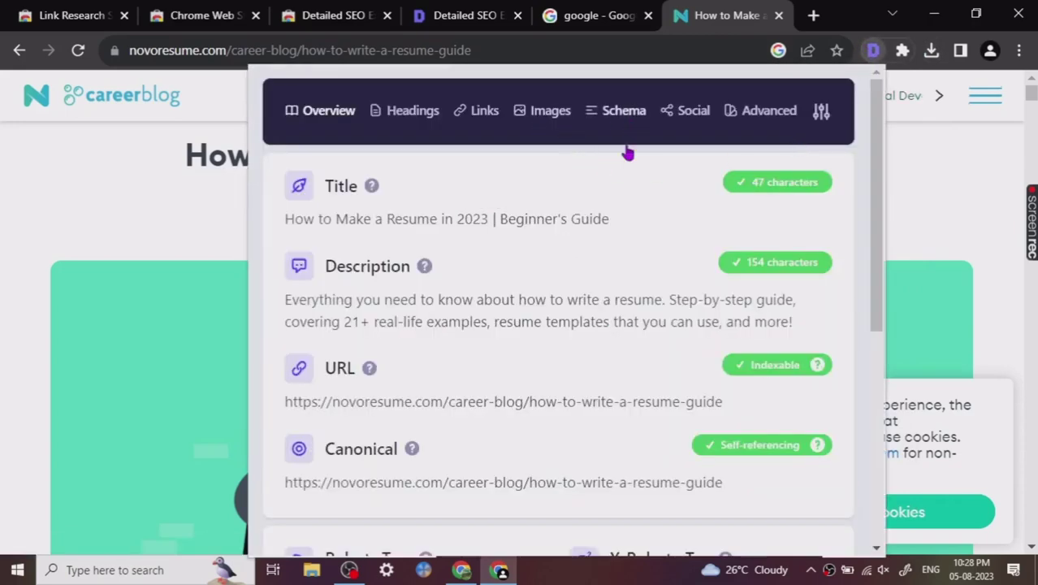
pyautogui.scroll(-5, 565, 323)
pyautogui.scroll(-20, 564, 324)
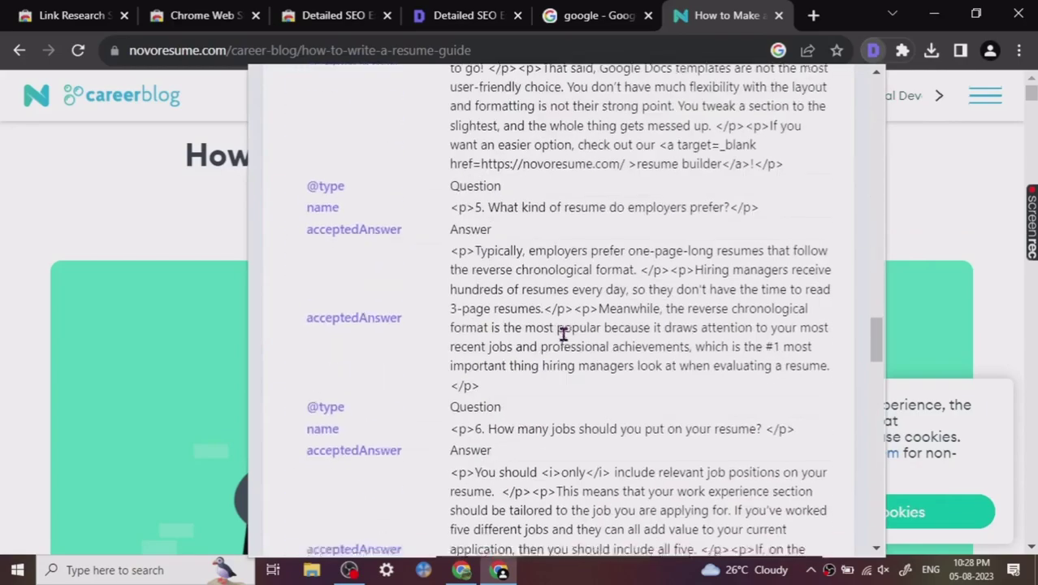
pyautogui.scroll(-2, 567, 333)
pyautogui.scroll(15, 567, 332)
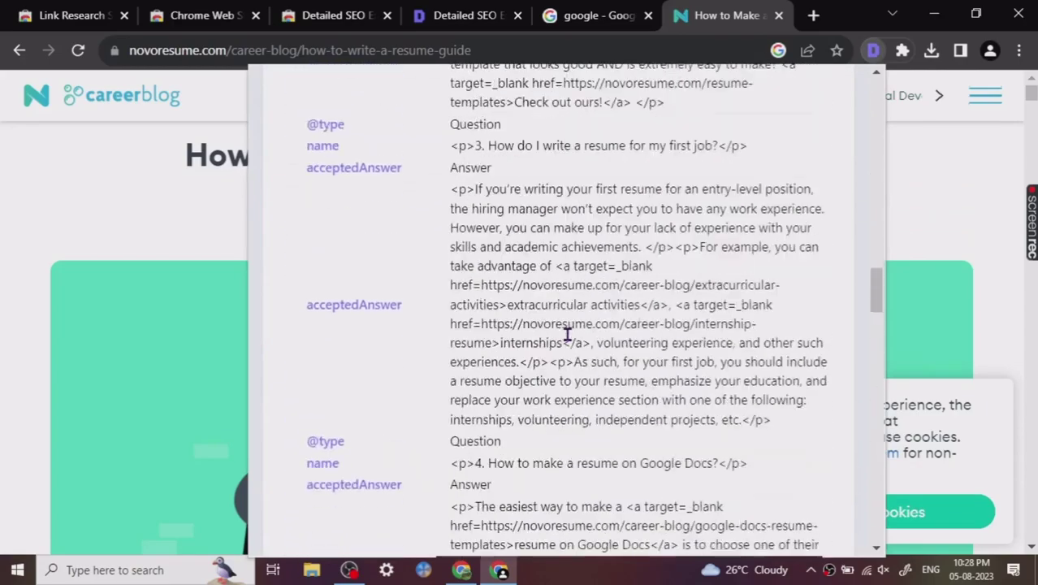
pyautogui.scroll(10, 569, 328)
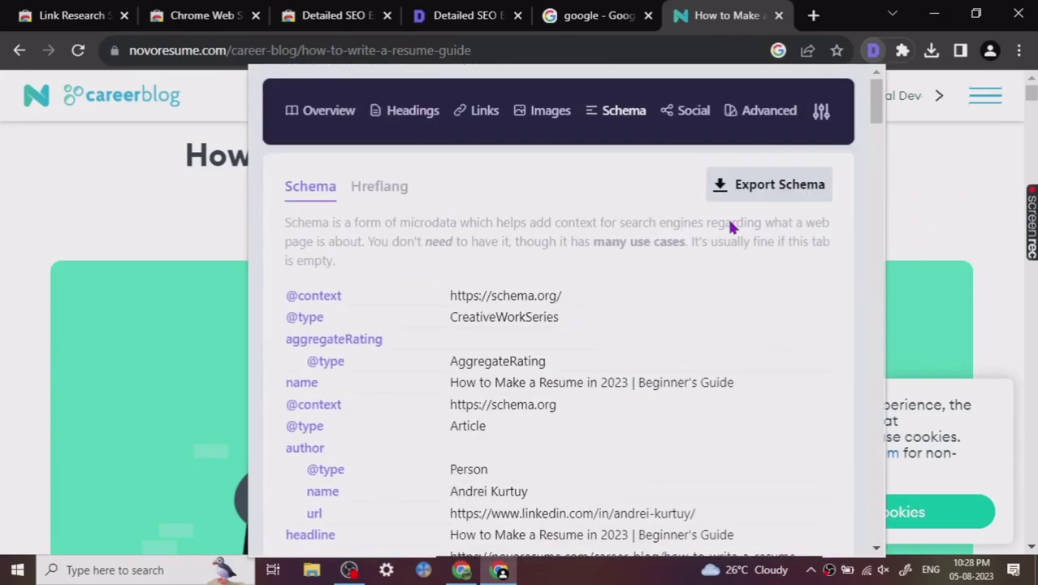
# - Show the Open Graph and Twitter card metadata, including the 3000×1500 PNG image
pyautogui.click(697, 122)
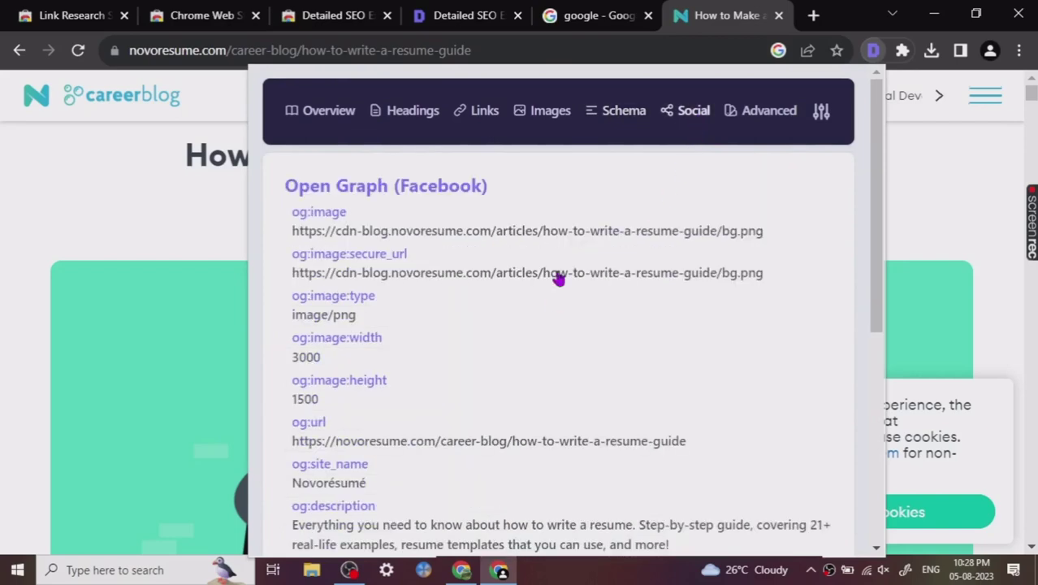
pyautogui.scroll(-5, 546, 340)
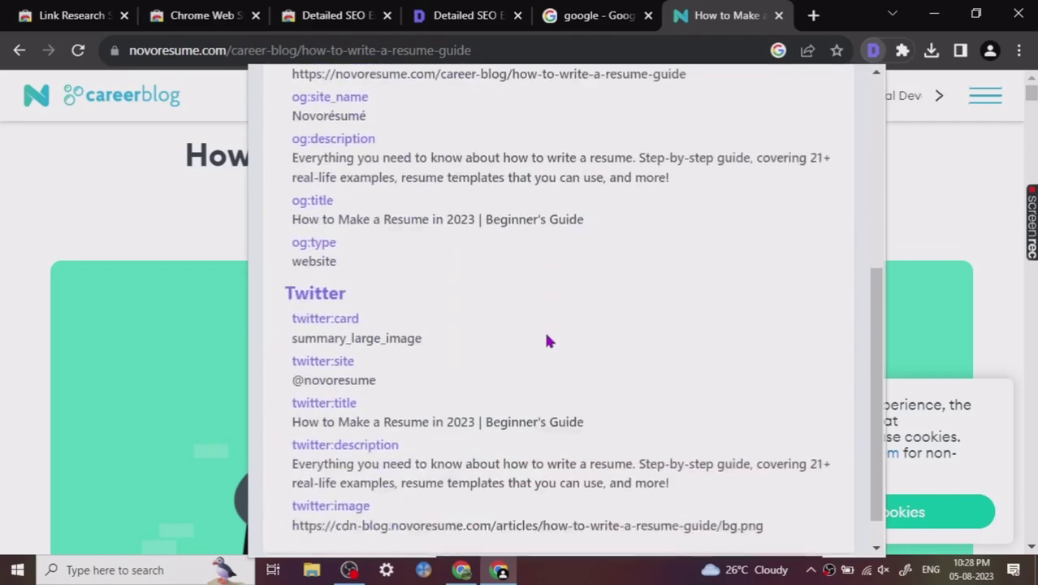
pyautogui.scroll(5, 548, 341)
pyautogui.scroll(1, 546, 342)
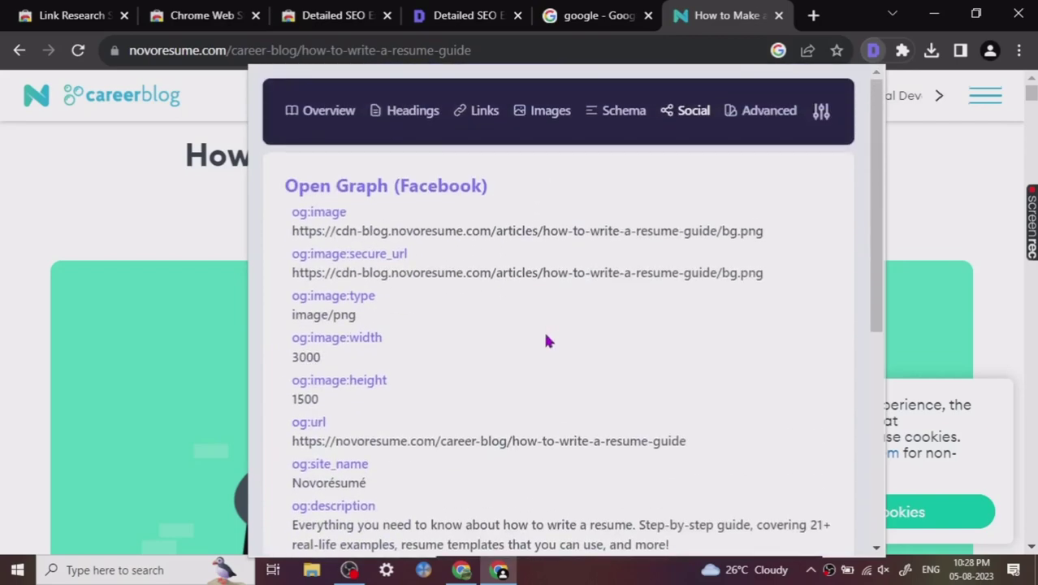
# - Bring up the Advanced tab with its research-service links and tools
pyautogui.click(757, 111)
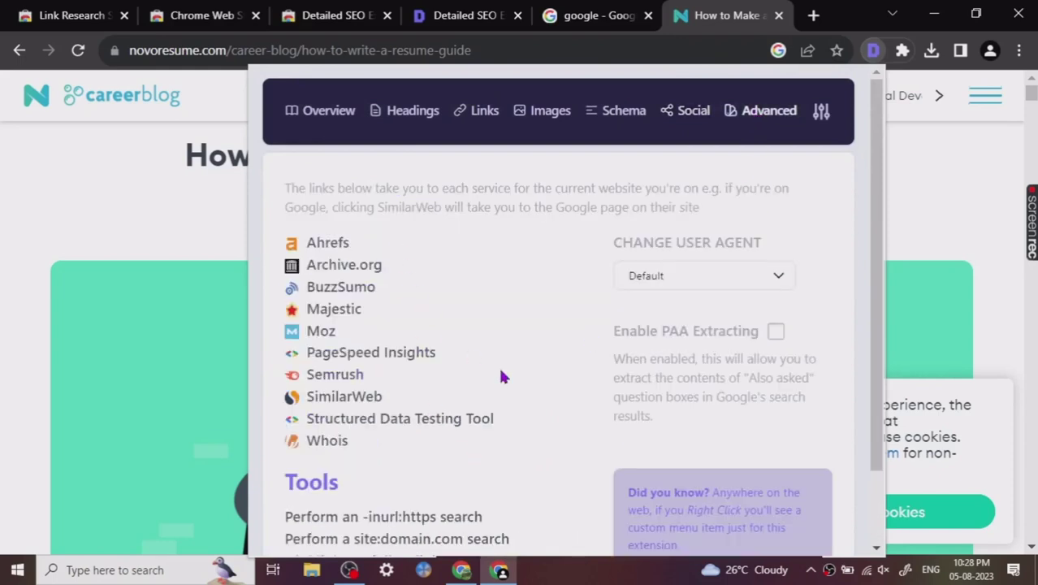
pyautogui.scroll(-2, 506, 365)
pyautogui.scroll(2, 508, 395)
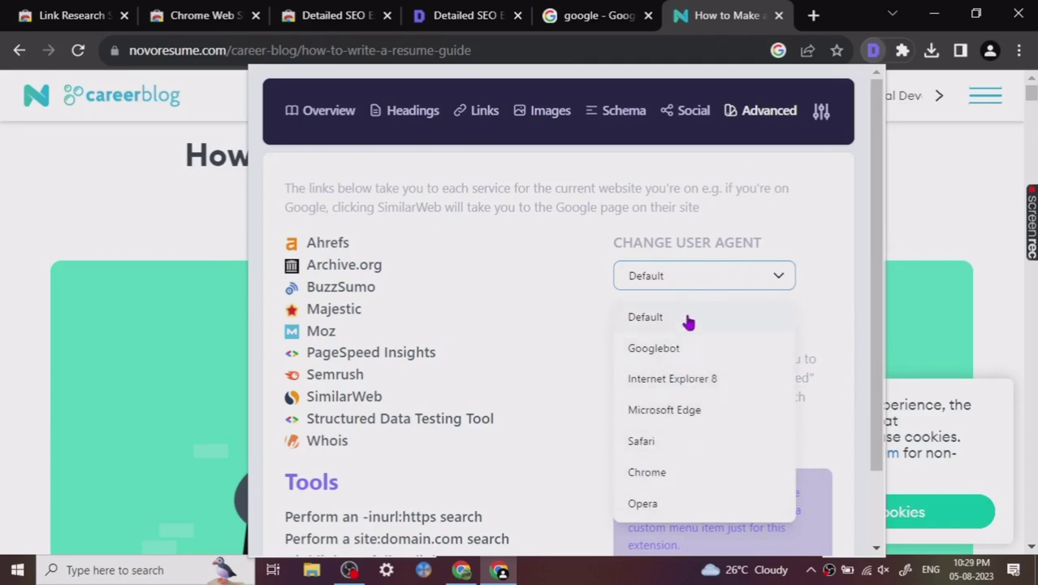
# - Switch the user agent to Safari, then restore it to Default
pyautogui.click(673, 439)
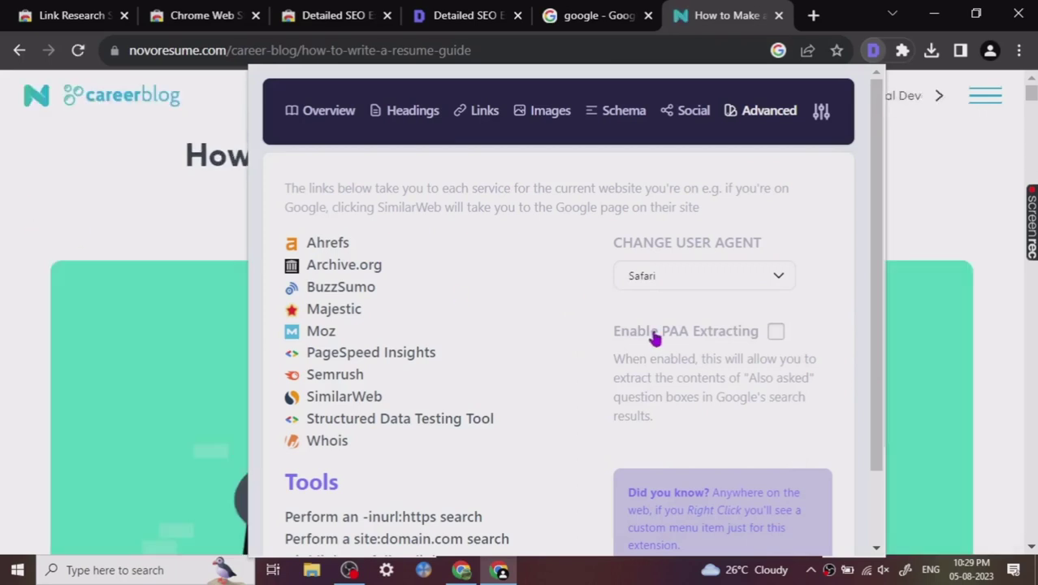
pyautogui.click(664, 276)
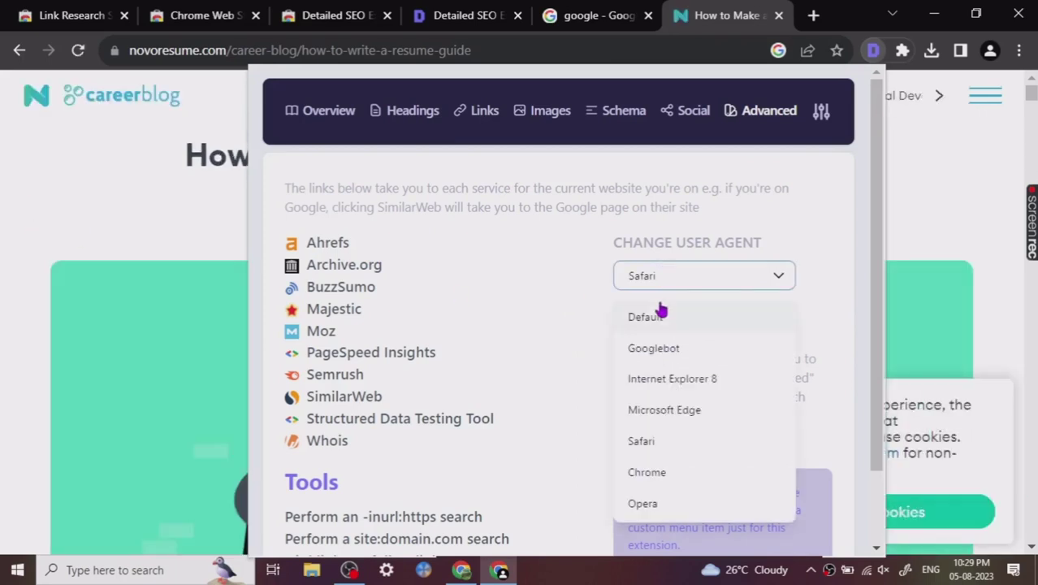
pyautogui.click(658, 311)
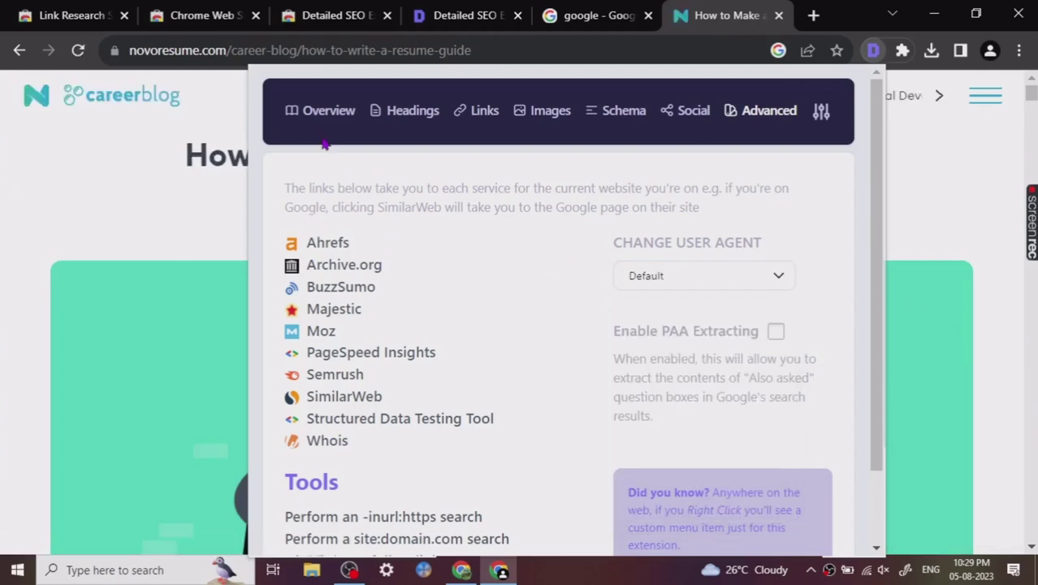
pyautogui.scroll(-1, 630, 382)
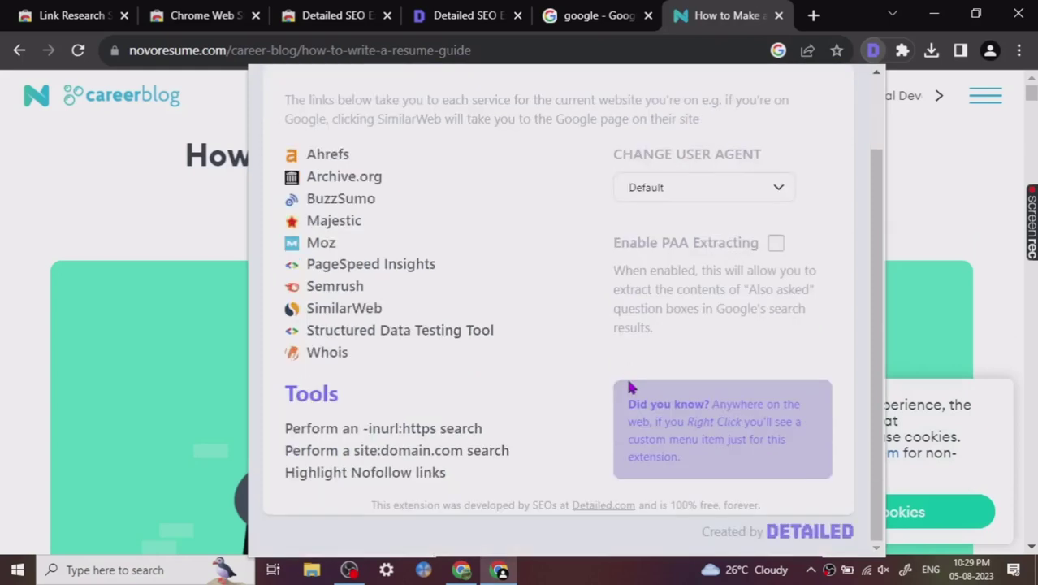
pyautogui.scroll(1, 632, 389)
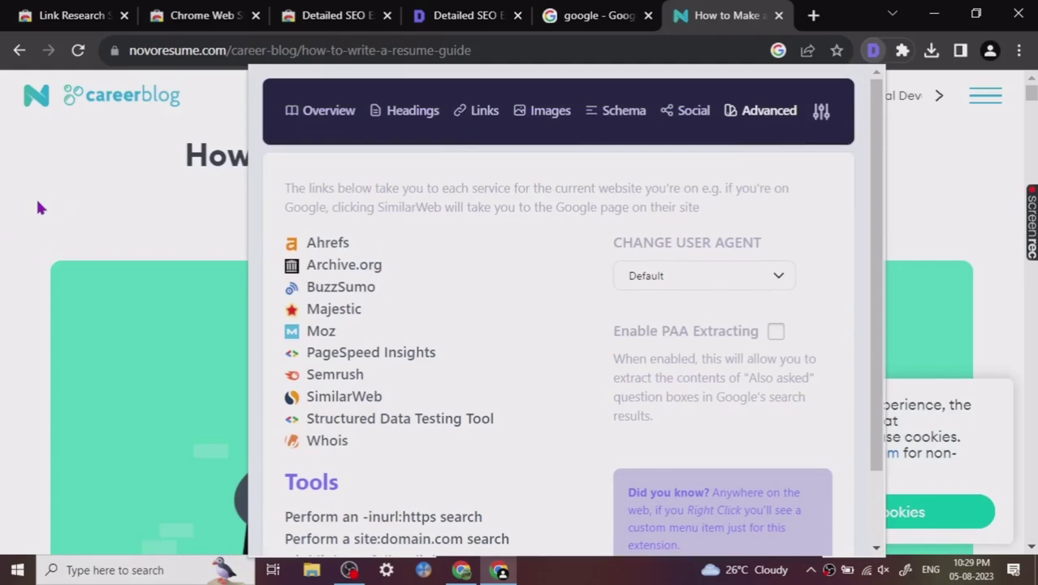
# - Close the panel, scroll the article, then reopen the Detailed SEO overview
pyautogui.click(36, 197)
pyautogui.scroll(-1, 46, 282)
pyautogui.scroll(-10, 49, 287)
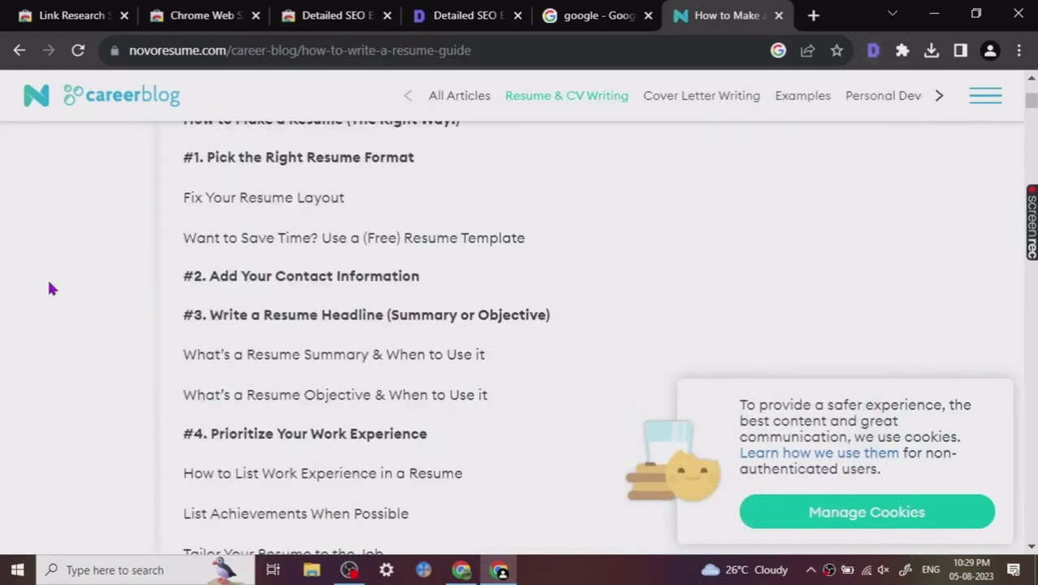
pyautogui.scroll(12, 49, 287)
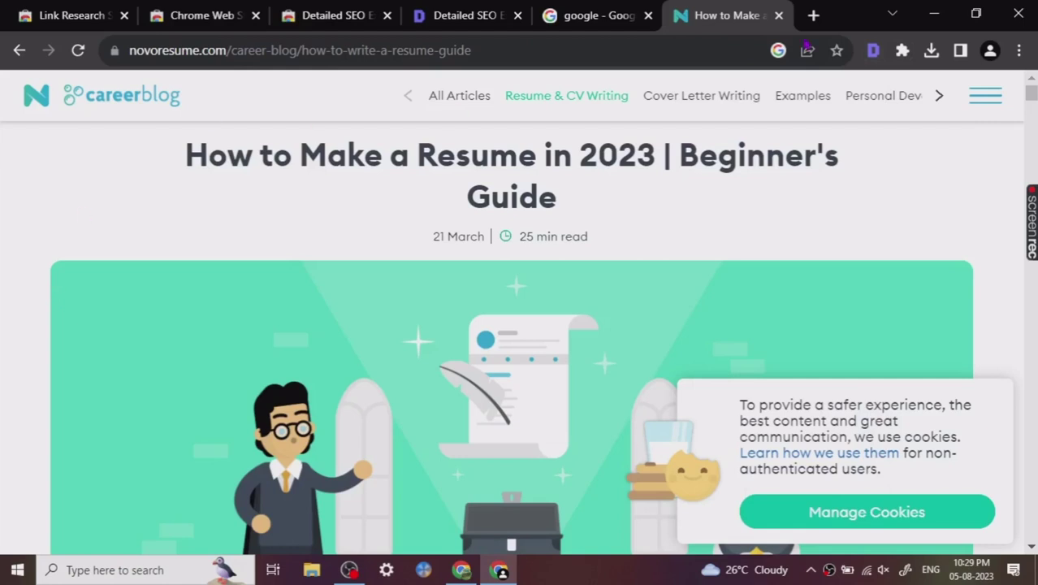
pyautogui.click(874, 52)
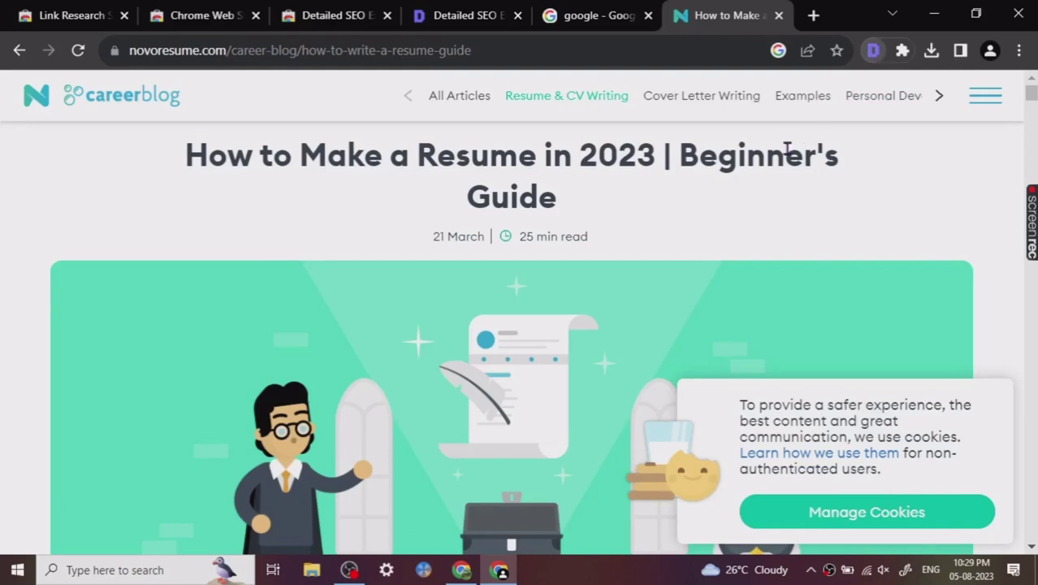